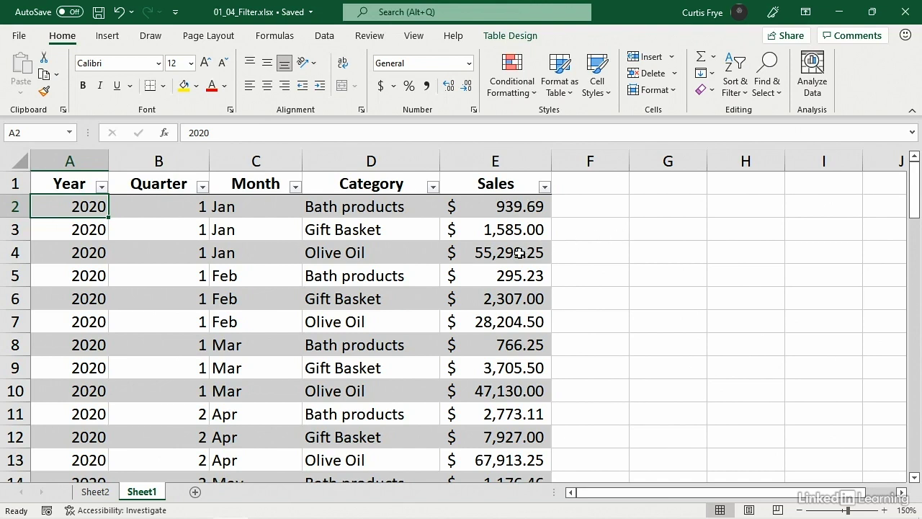
Filter the sales table's Category column to show only Olive Oil
left_click(408, 255)
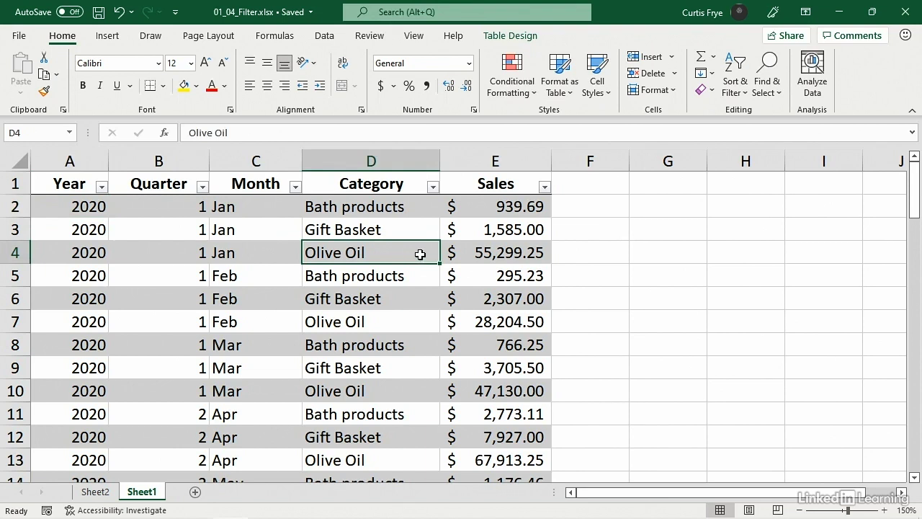
left_click(433, 188)
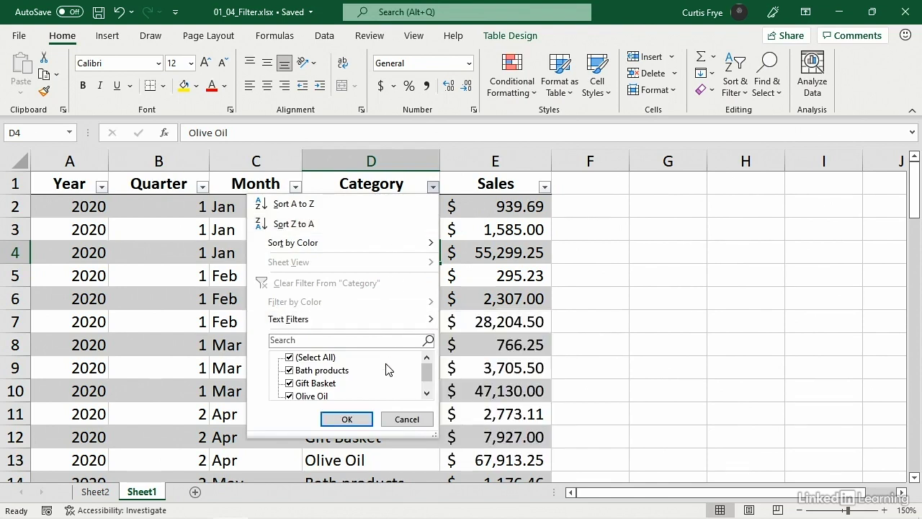
left_click(290, 357)
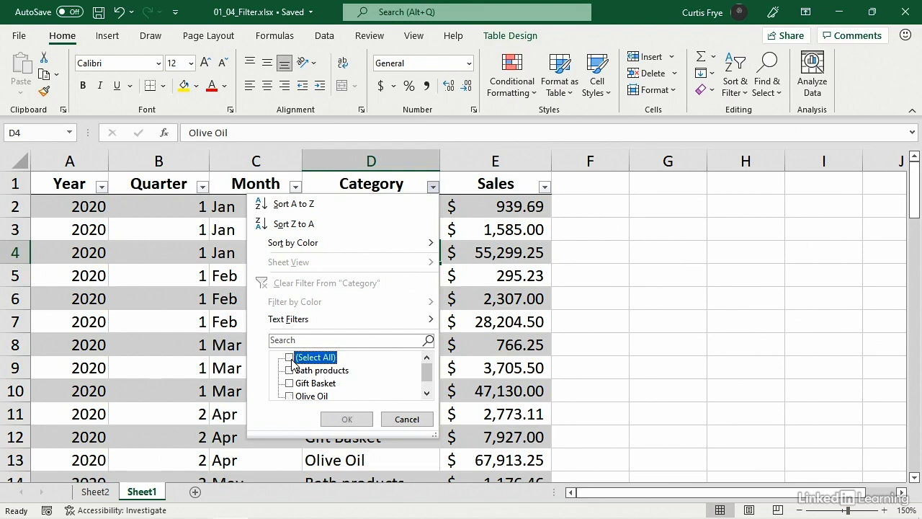
left_click(290, 396)
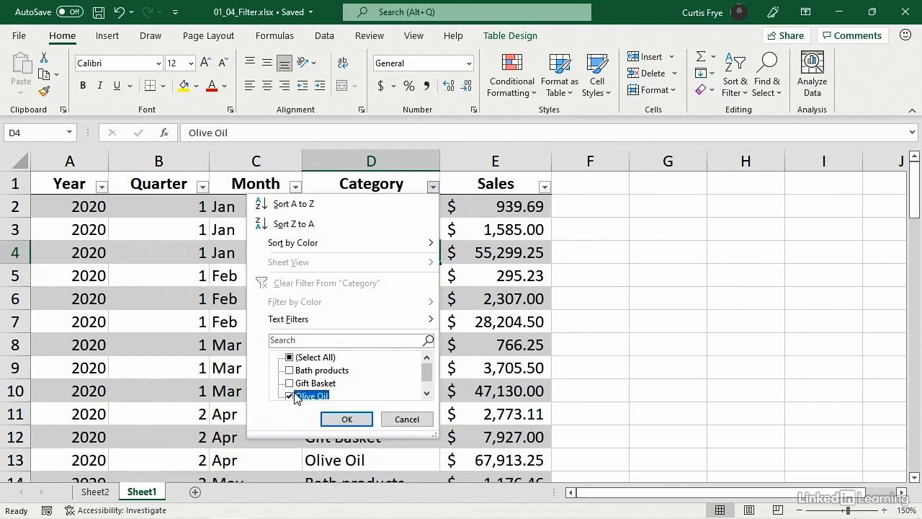
left_click(345, 419)
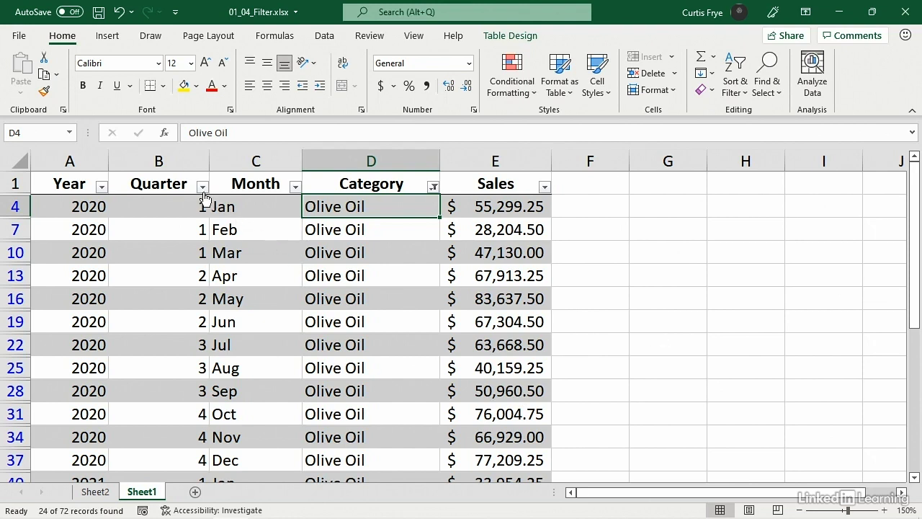
Filter the Quarter column to show only quarter 2
left_click(203, 187)
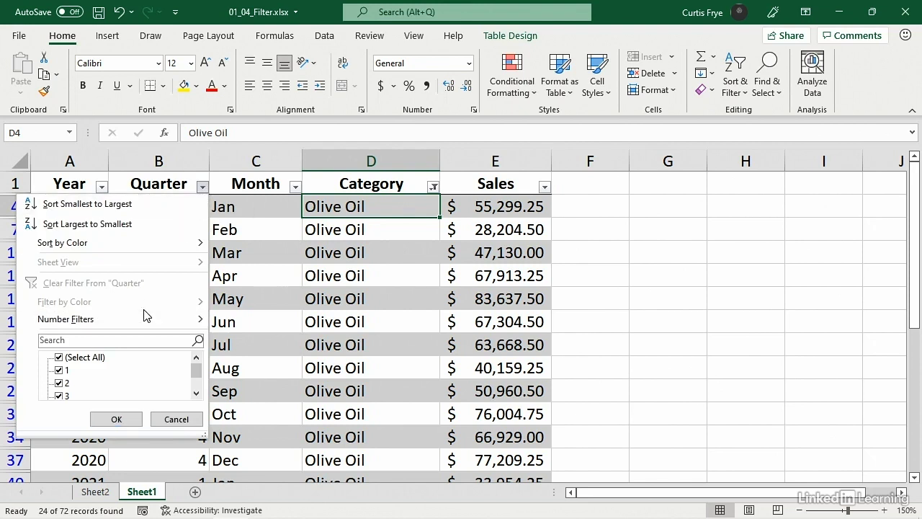
left_click(59, 358)
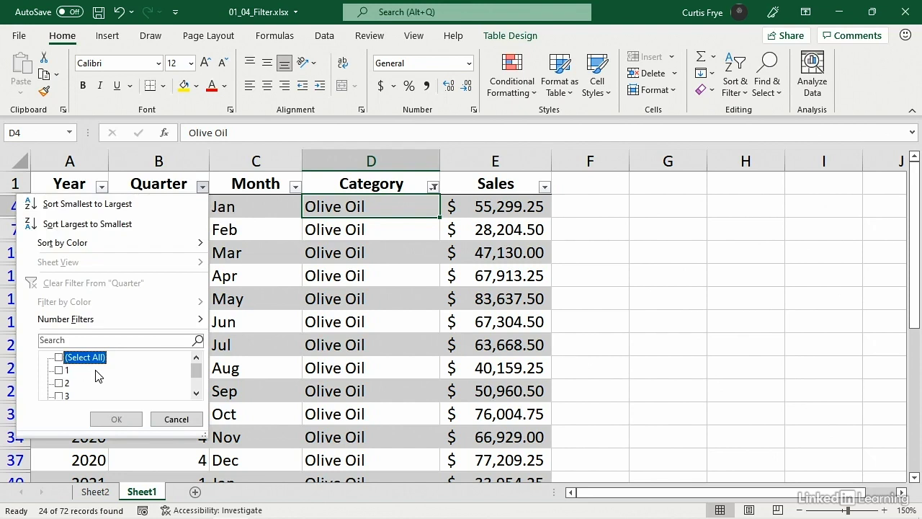
left_click(60, 384)
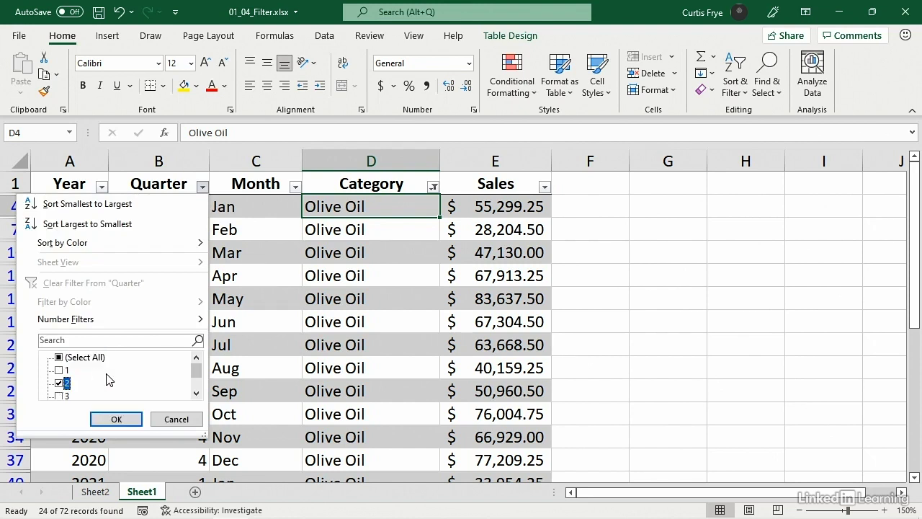
left_click(118, 420)
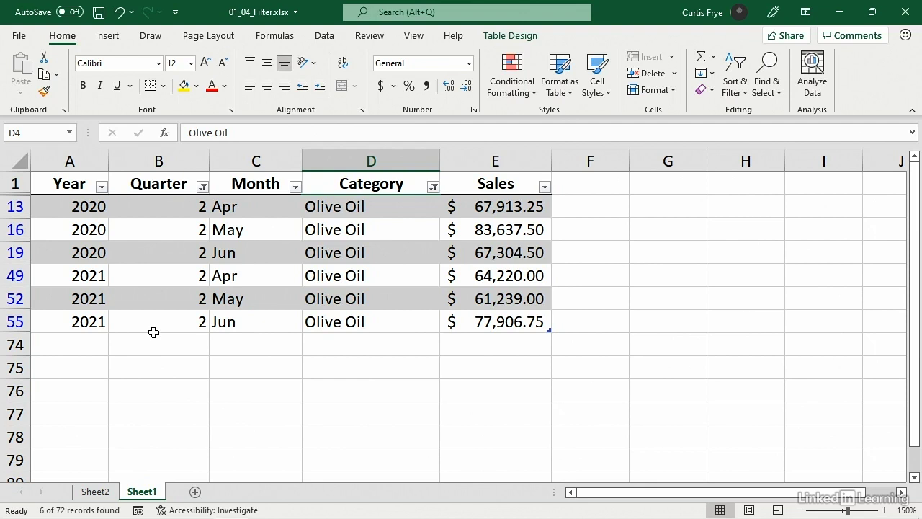
Undo the Quarter filter and clear the filter from the Category column
key("ctrl+z")
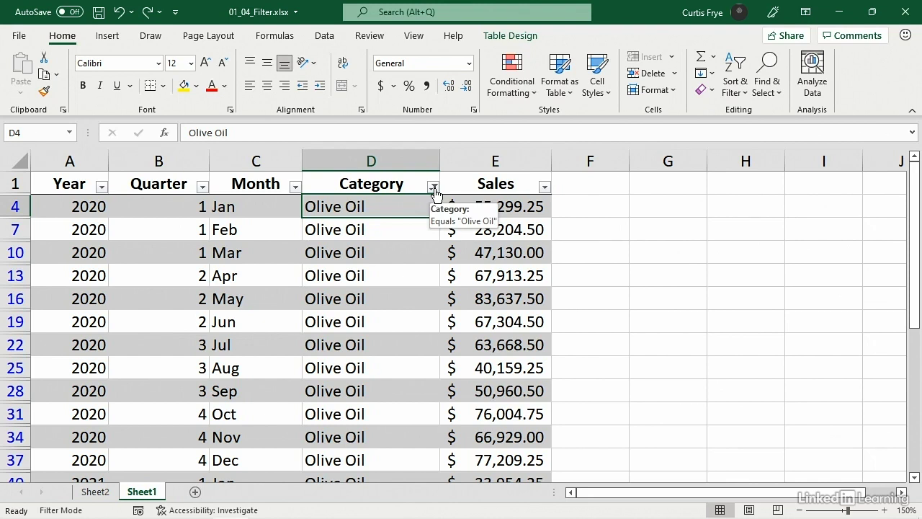
left_click(433, 188)
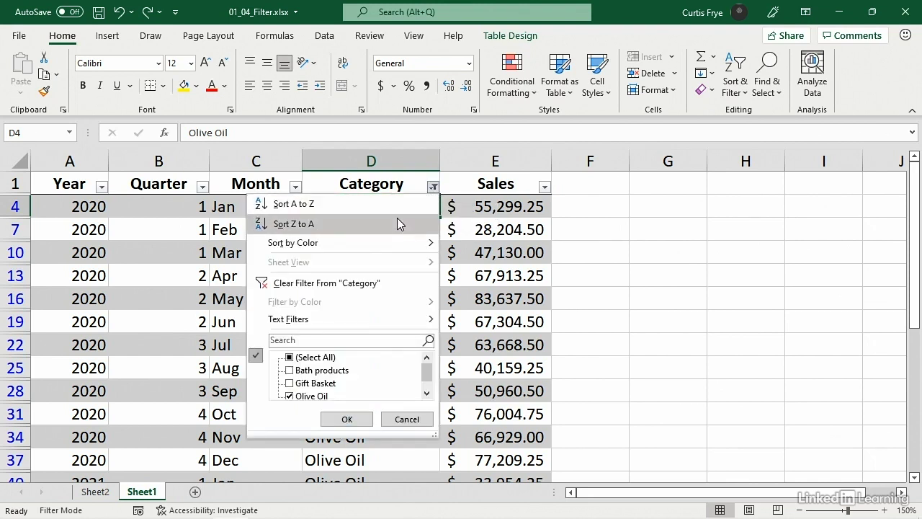
left_click(393, 285)
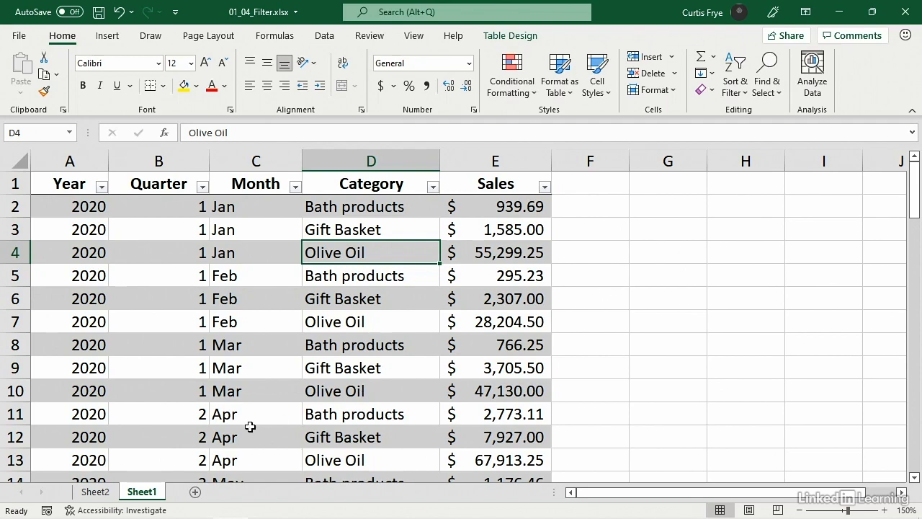
On Sheet2, apply a value filter to the PivotTable's Quarter field for Sum of Sales greater than or equal to 250000
left_click(95, 491)
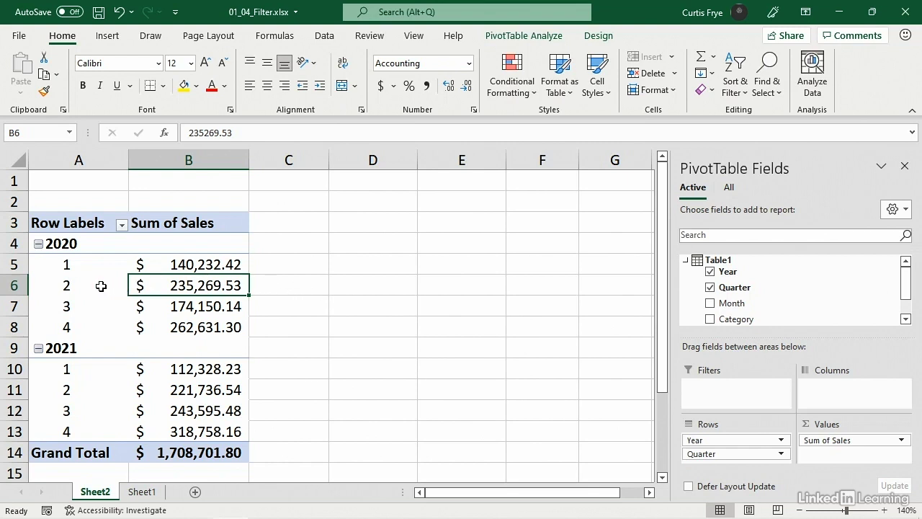
left_click(123, 226)
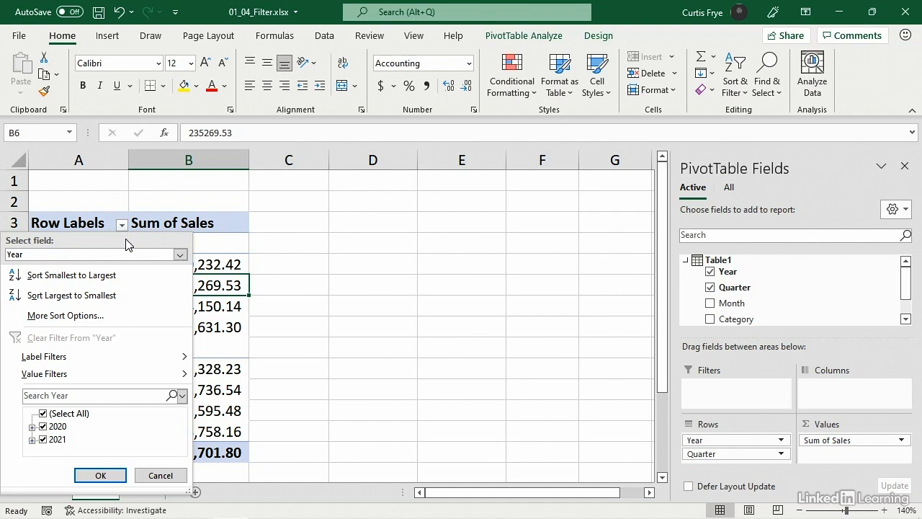
left_click(181, 255)
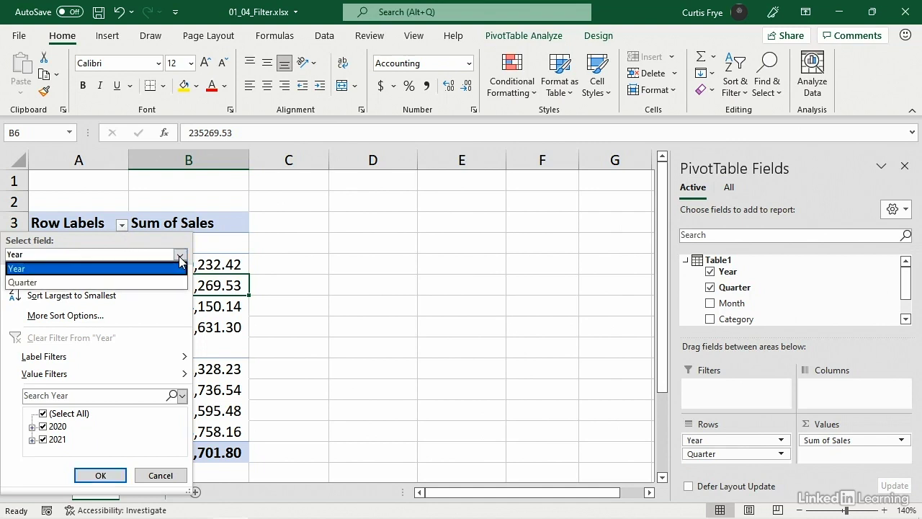
left_click(151, 281)
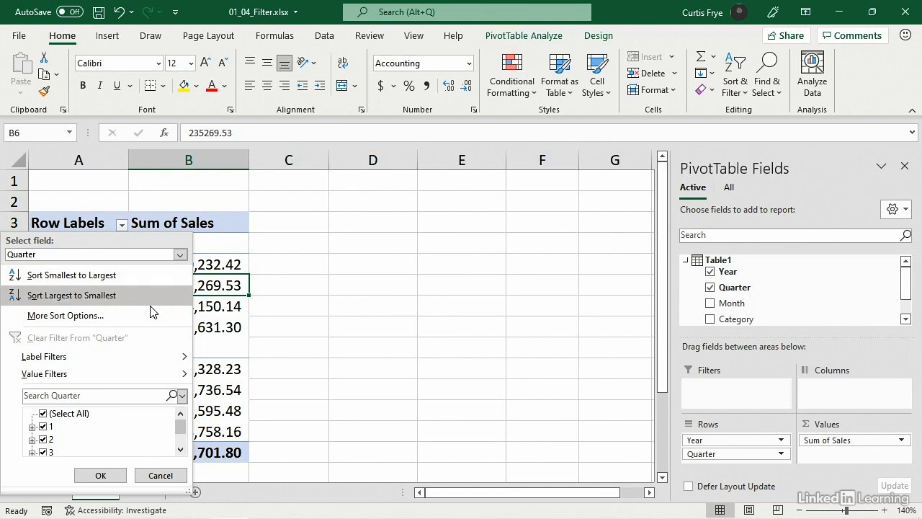
mouse_move(124, 371)
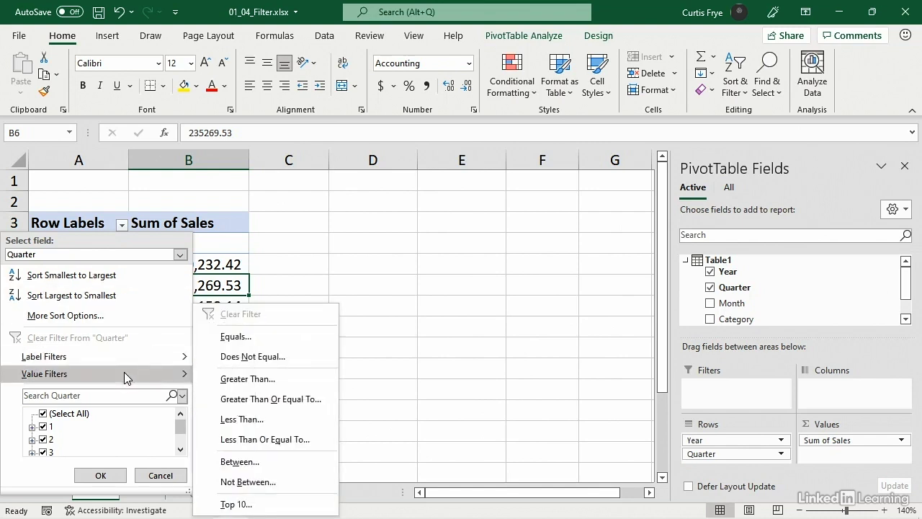
left_click(203, 399)
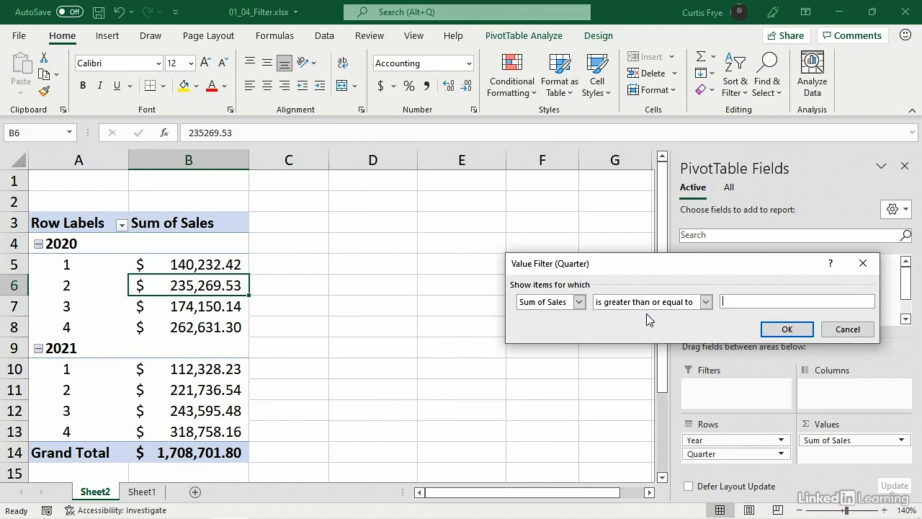
type("250000")
left_click(784, 330)
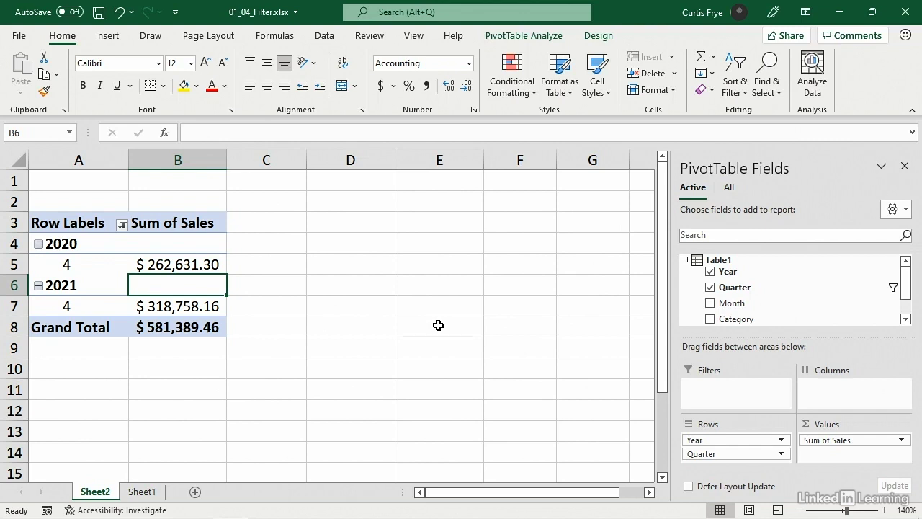
Undo the Quarter value filter and add the Month field to the PivotTable rows beneath Quarter
key("ctrl+z")
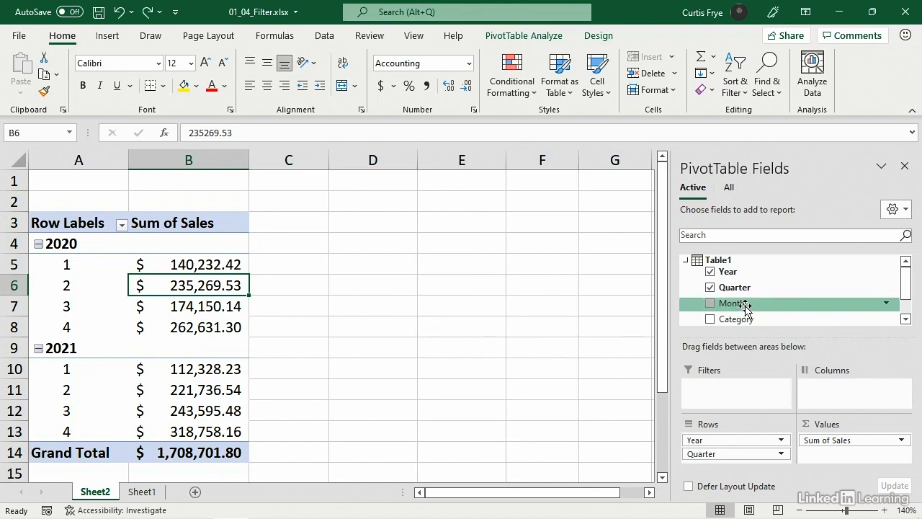
left_click_drag(745, 306, 725, 466)
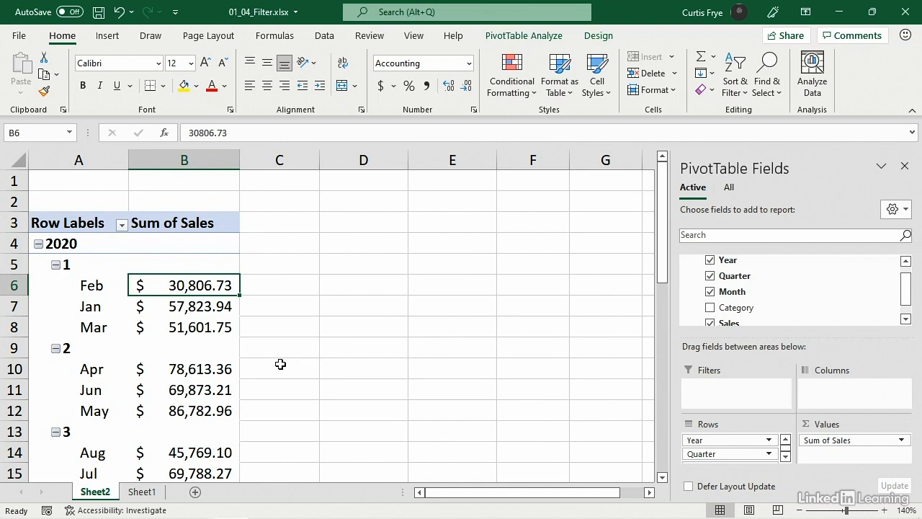
Set the sort option of the PivotTable's Month field to ascending (A to Z) by Month
left_click(92, 286)
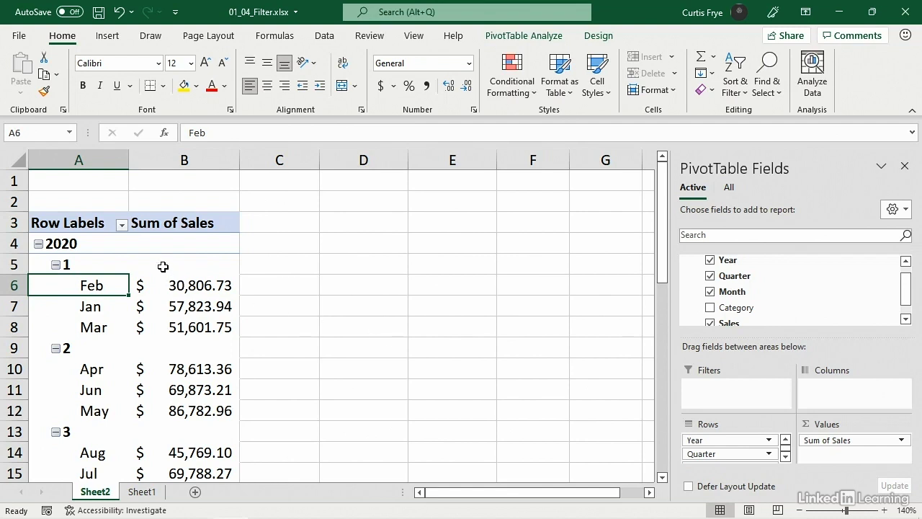
left_click(123, 226)
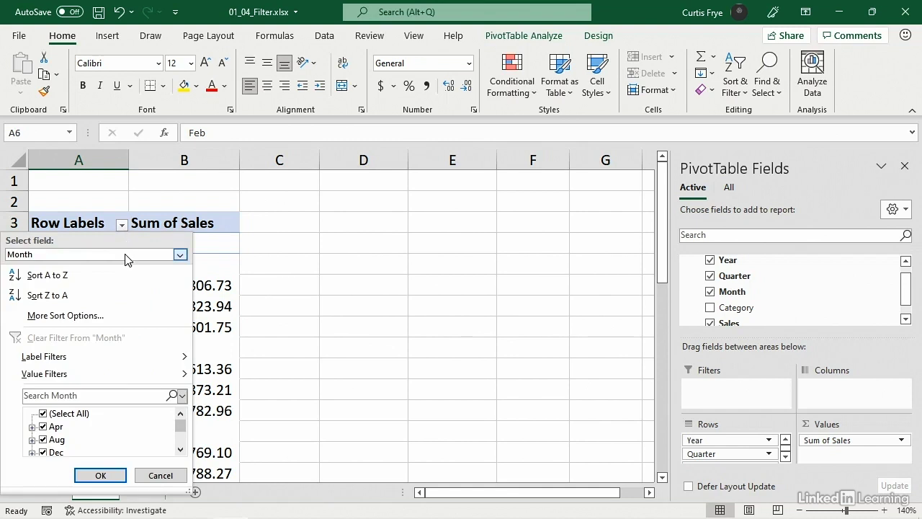
left_click(123, 316)
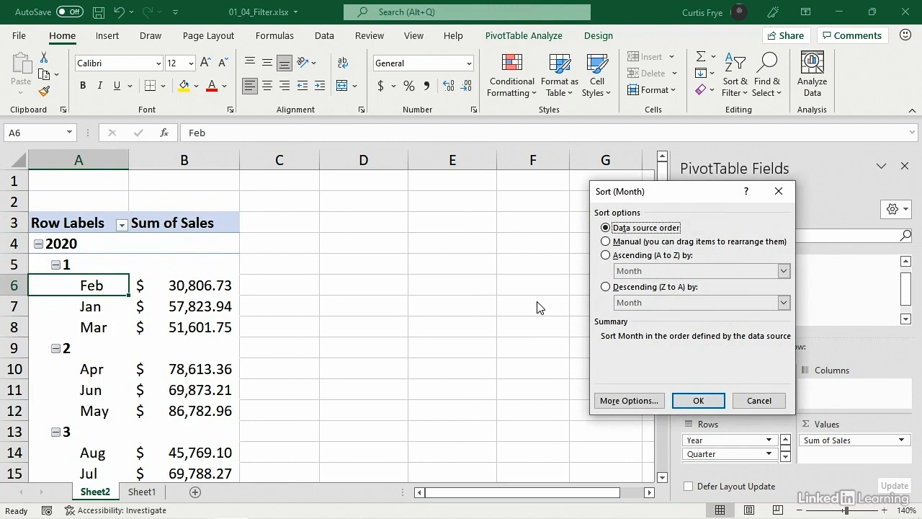
left_click(606, 256)
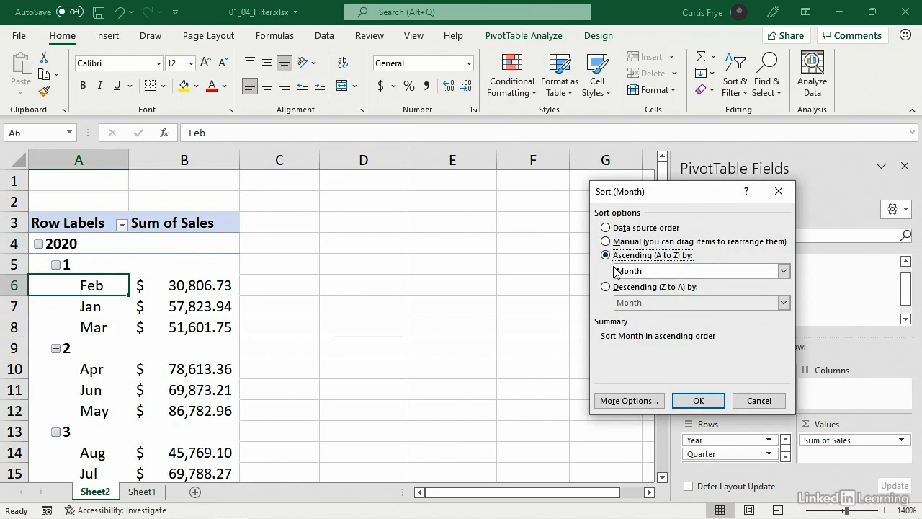
Turn off automatic sorting for Month, choose the Jan, Feb, Mar list as first key sort order, and apply the sort
left_click(645, 400)
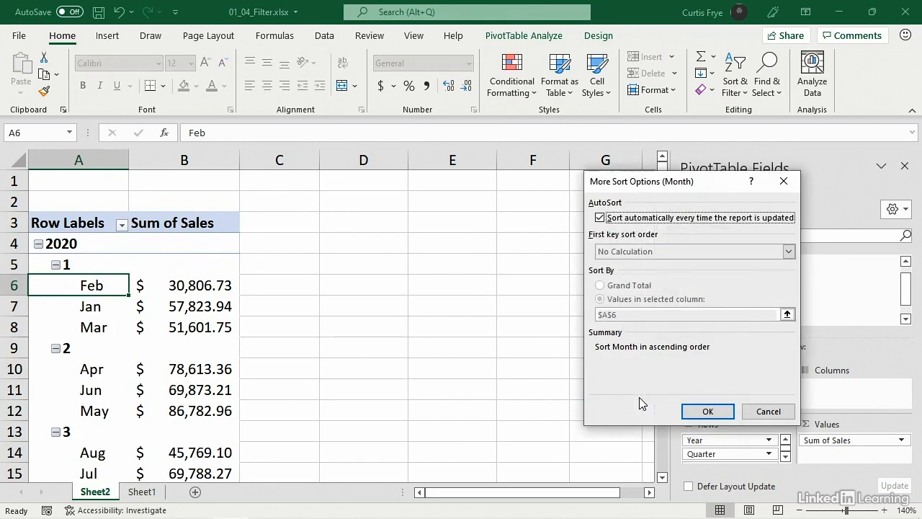
left_click(600, 218)
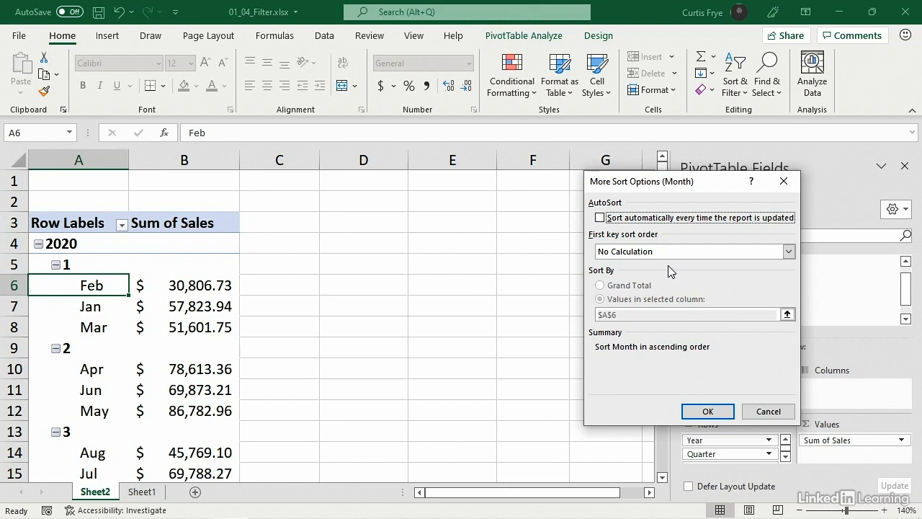
left_click(789, 252)
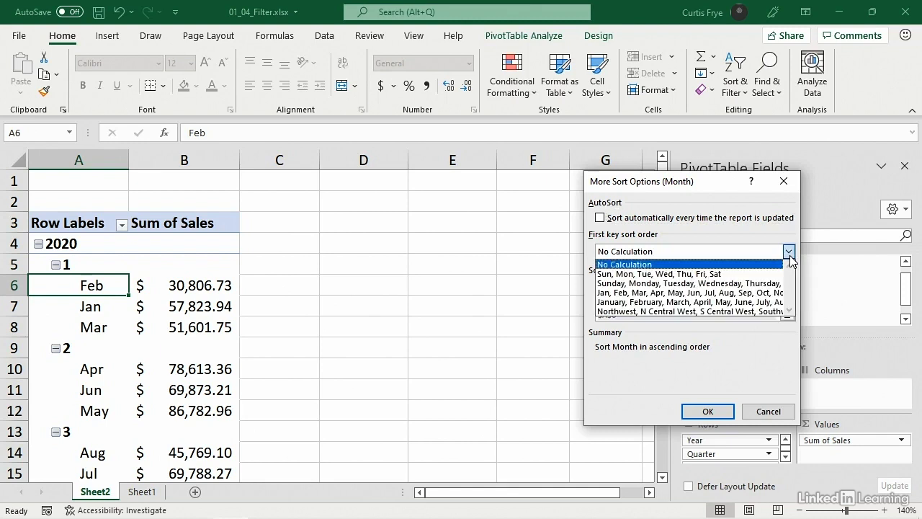
left_click(769, 293)
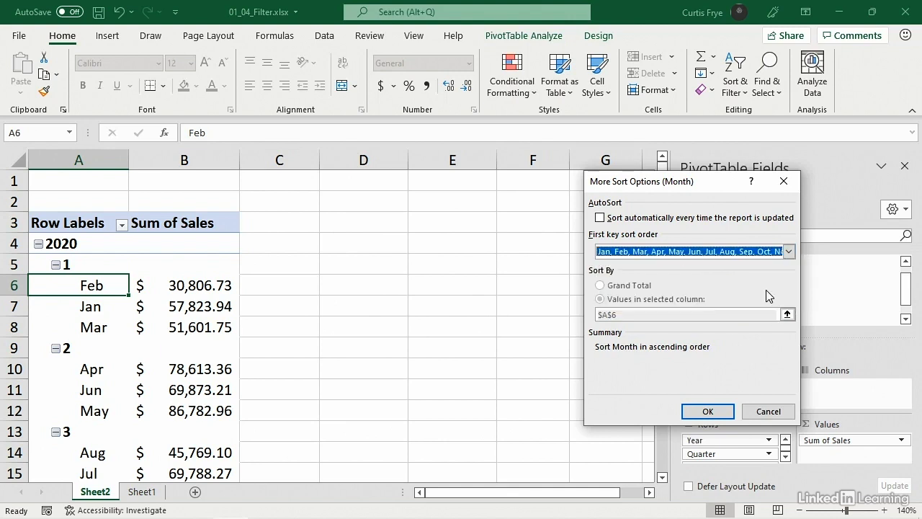
left_click(709, 411)
left_click(711, 398)
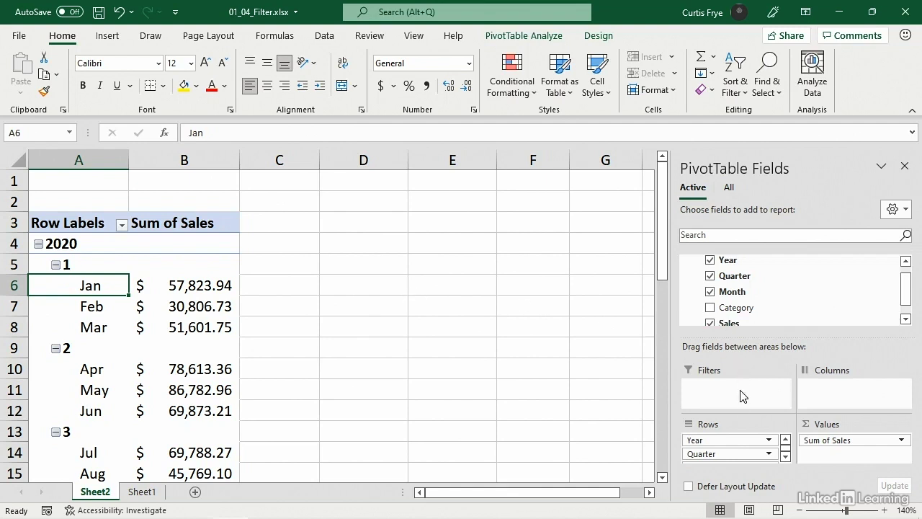
Remove the Quarter field from the PivotTable rows and apply a Top 10 value filter to Month showing the top 6 items by Sum of Sales
left_click_drag(733, 454, 803, 295)
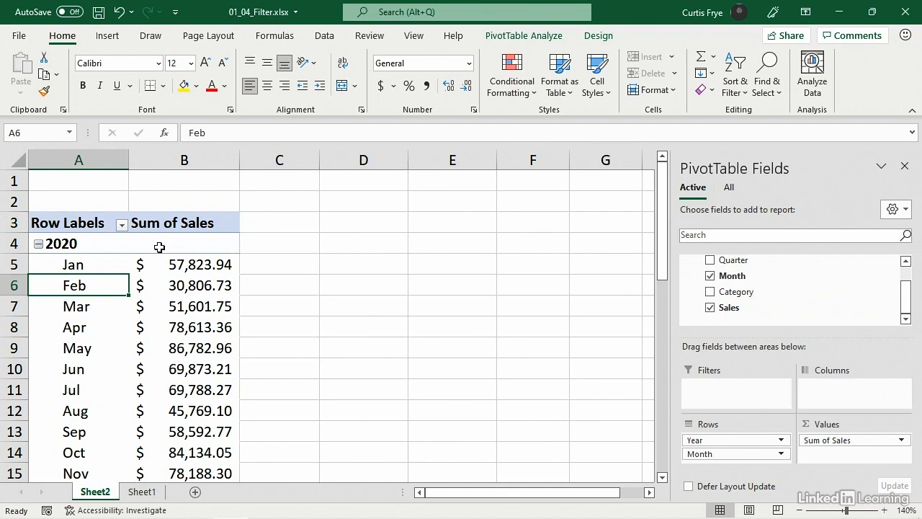
left_click(122, 224)
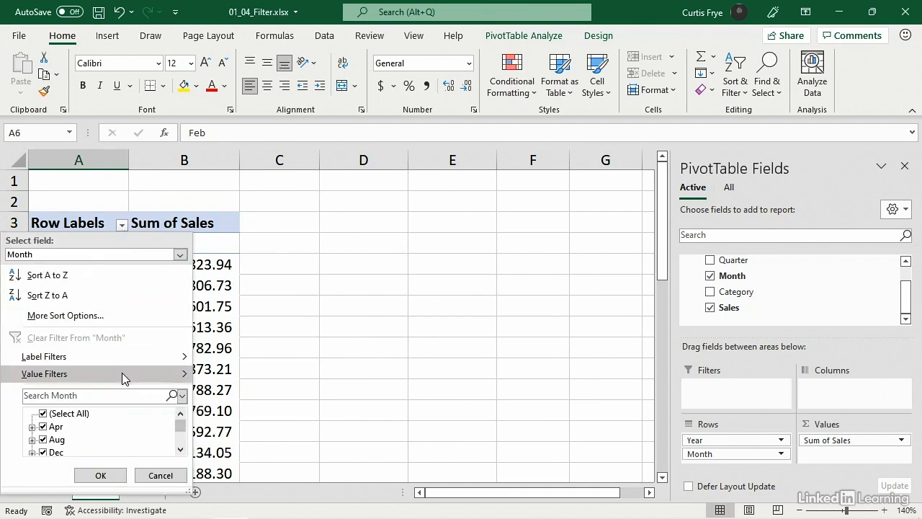
mouse_move(122, 372)
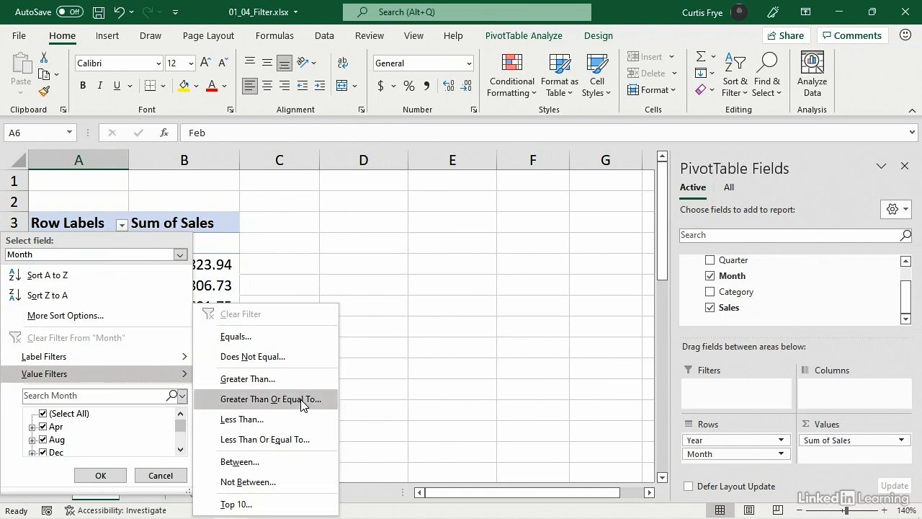
left_click(278, 503)
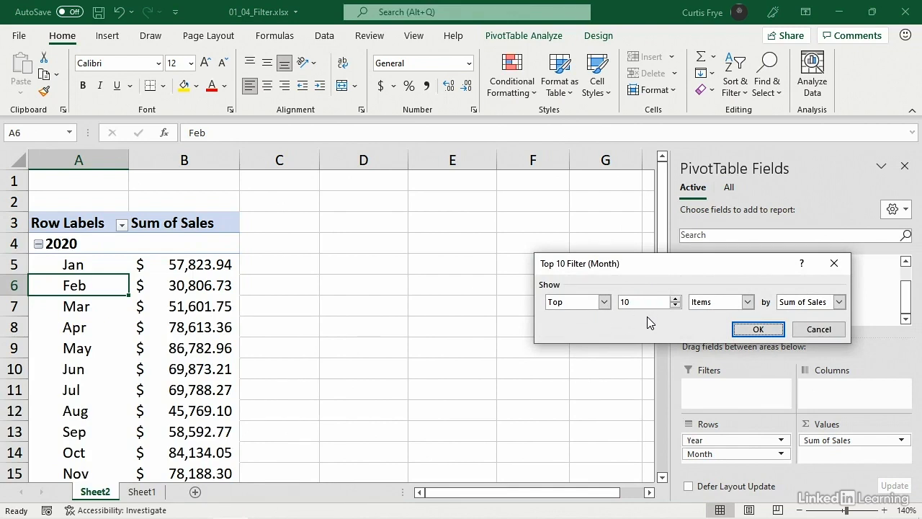
left_click(676, 306)
left_click(676, 307)
left_click(675, 306)
left_click(676, 306)
left_click(748, 303)
left_click(739, 285)
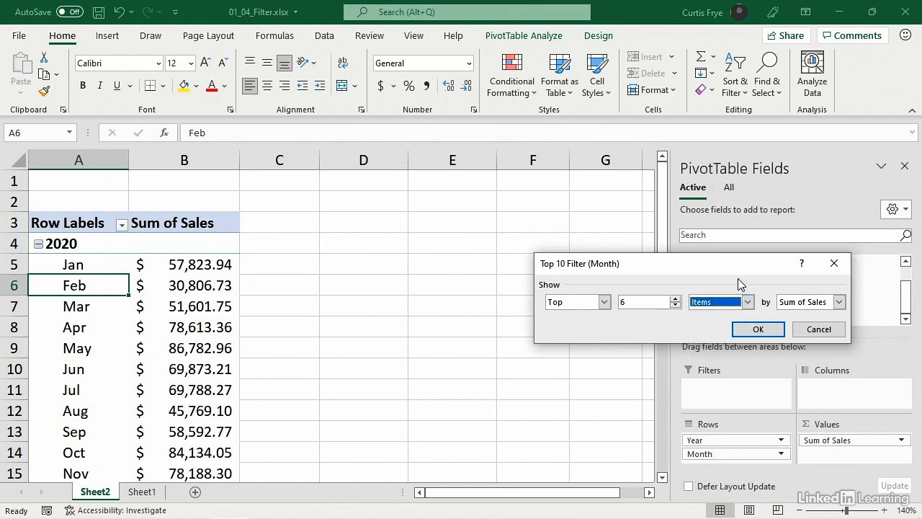
left_click(754, 330)
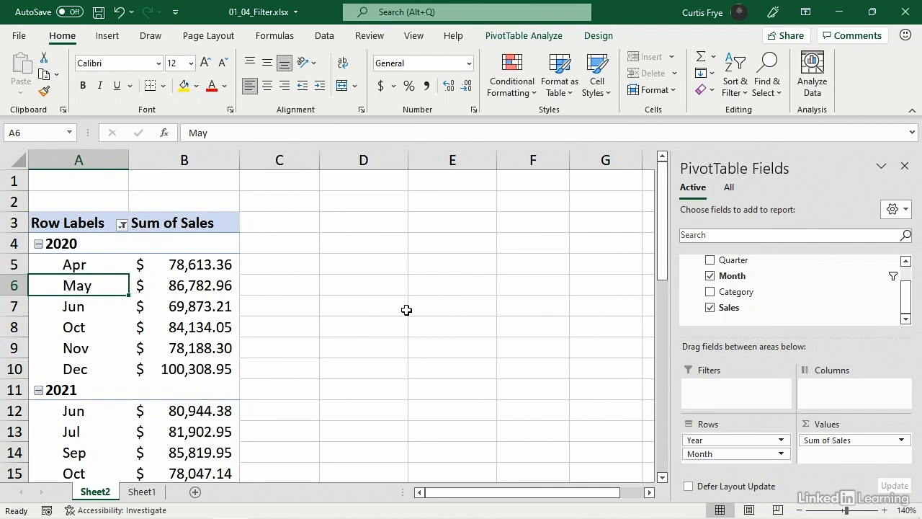
Filter the PivotTable's Year field to exclude 2021, keeping only 2020 selected
scroll(406, 310, "down", 2)
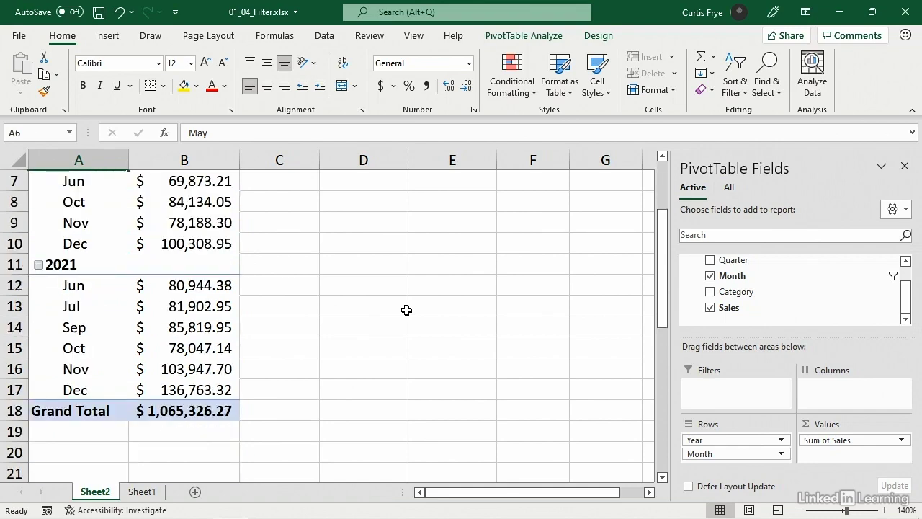
scroll(407, 310, "up", 2)
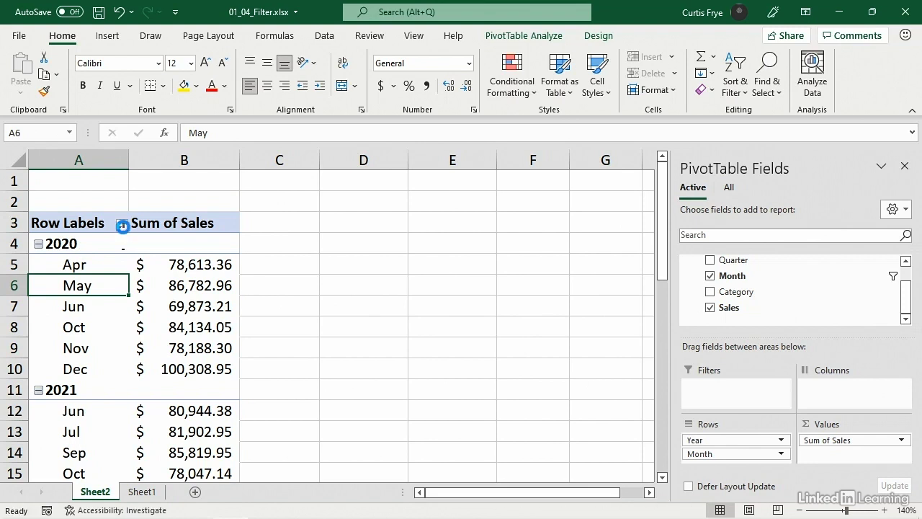
left_click(123, 225)
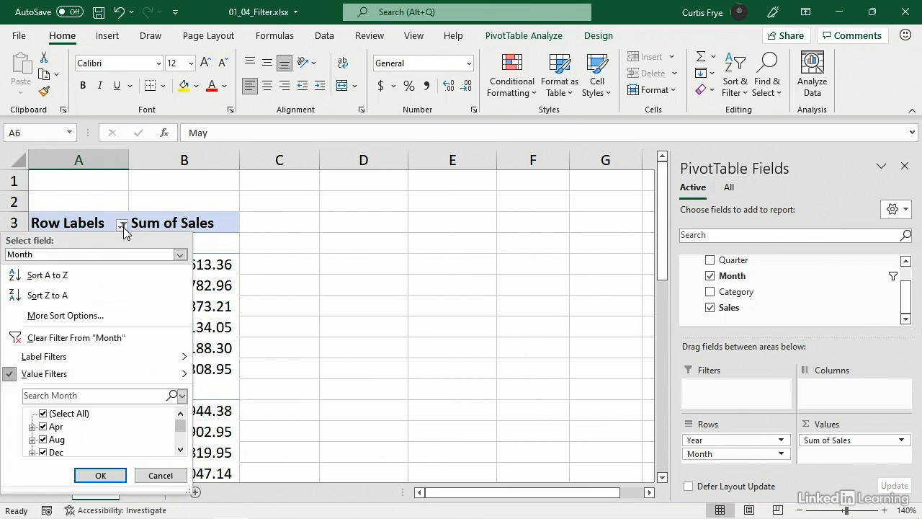
left_click(180, 255)
left_click(141, 268)
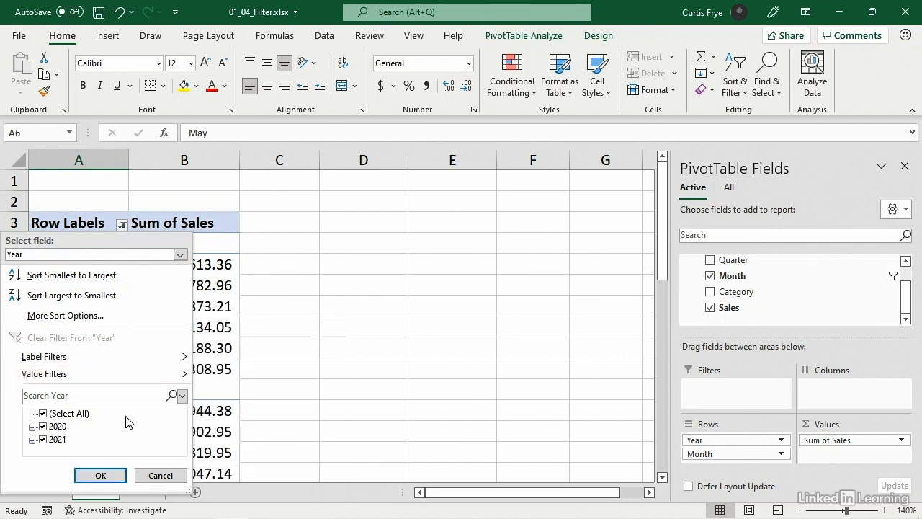
left_click(43, 439)
left_click(98, 475)
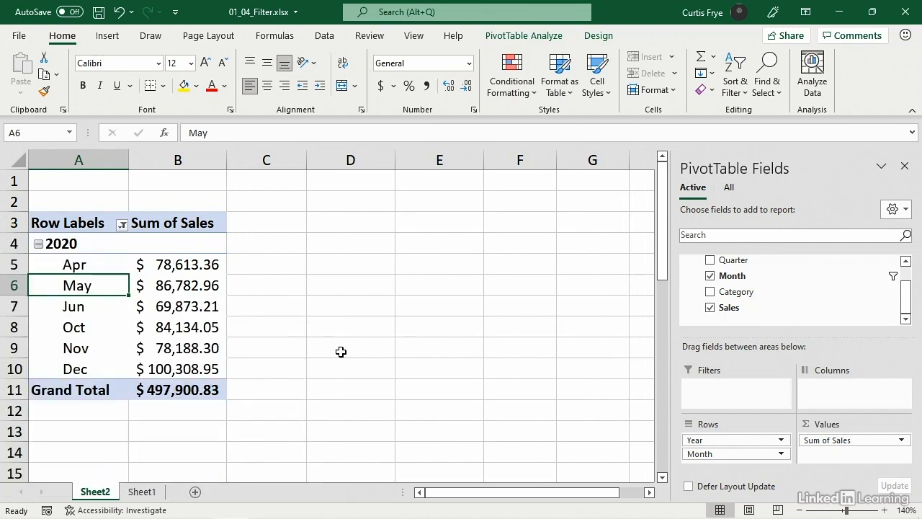